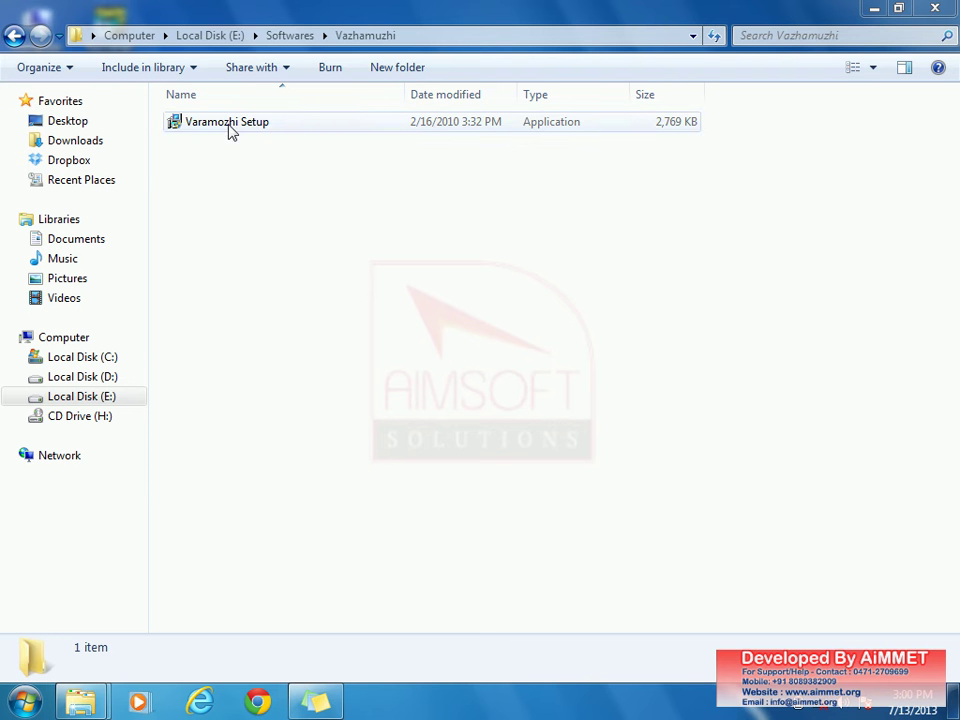
Run Varamozhi Setup and install Varamozhi Editor into the existing C:\Program Files\Varamozhi Editor folder, finishing the wizard.
double_click(229, 126)
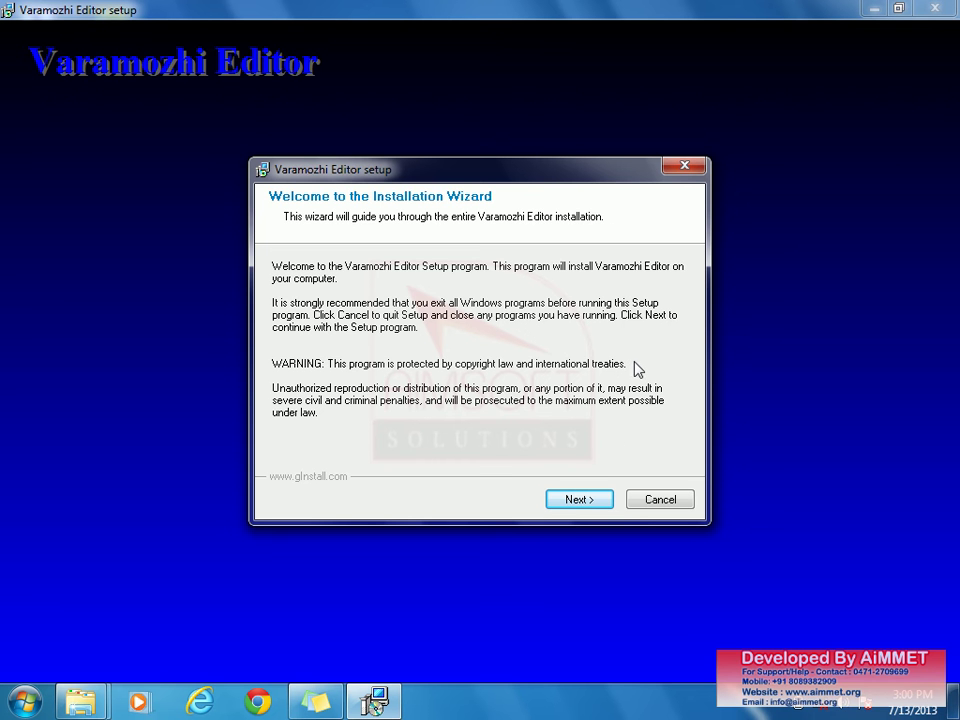
click(598, 503)
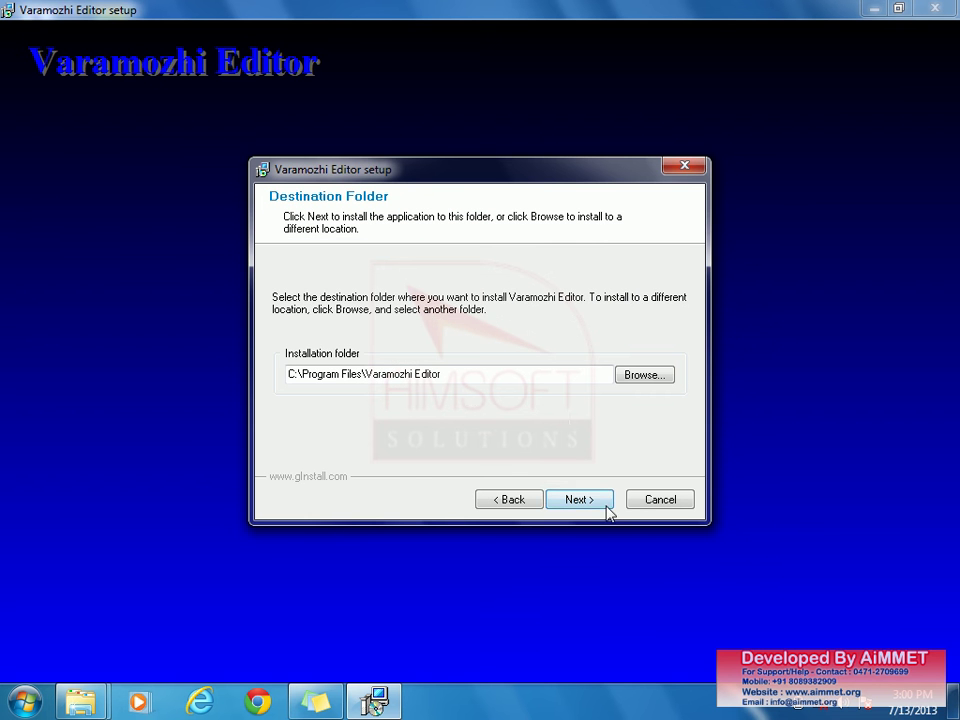
click(602, 508)
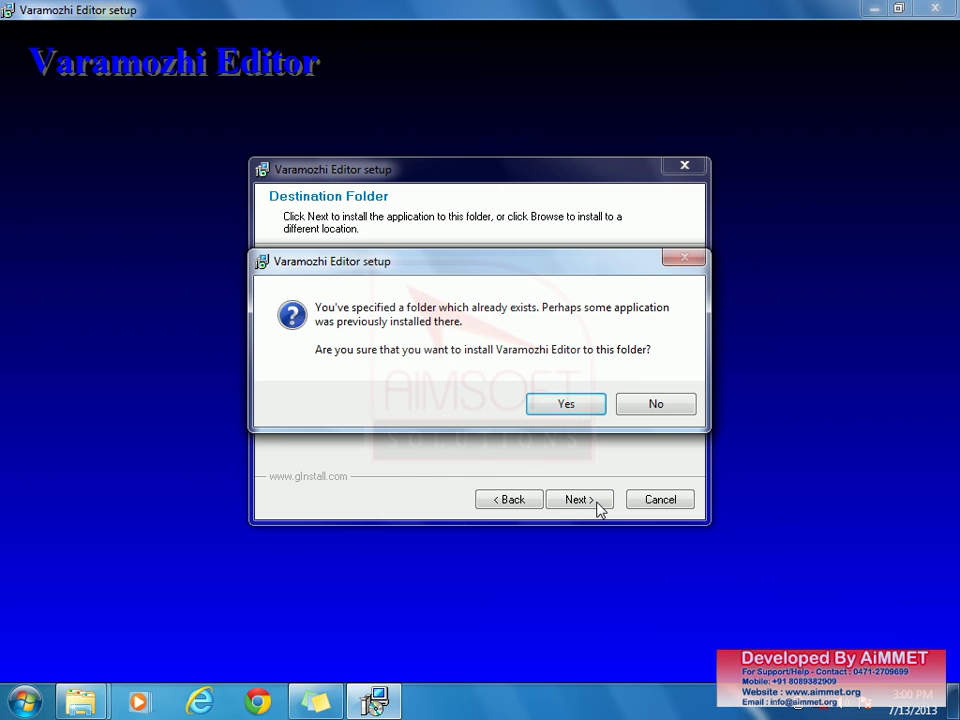
click(566, 406)
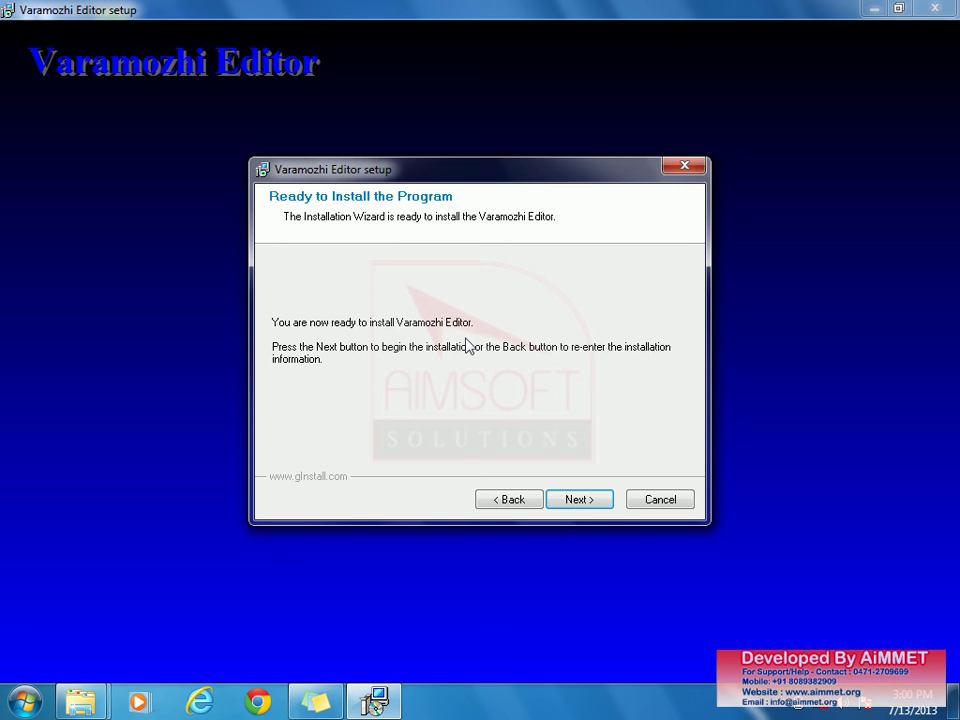
click(587, 502)
click(444, 424)
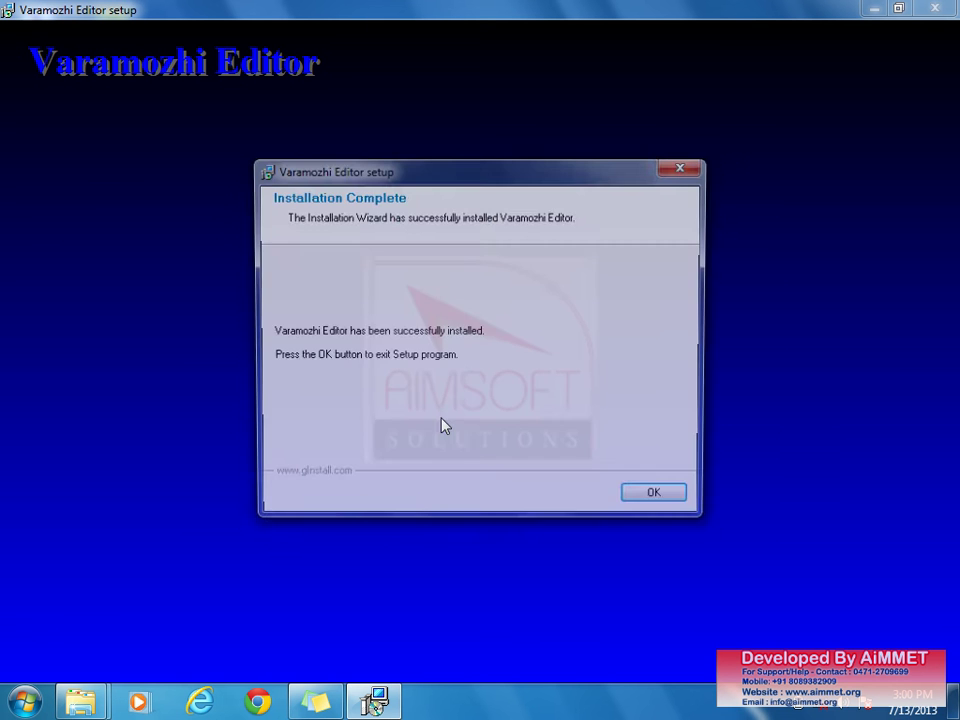
click(661, 500)
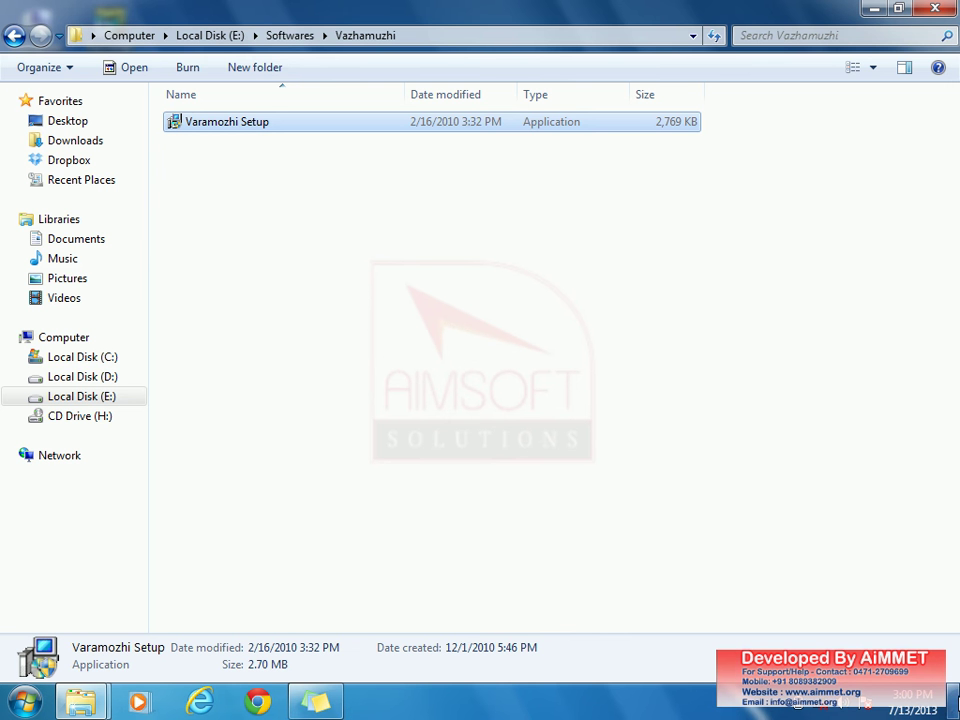
Show the desktop and launch Varamozhi Editor from its program group among all installed programs.
key(super+d)
click(365, 240)
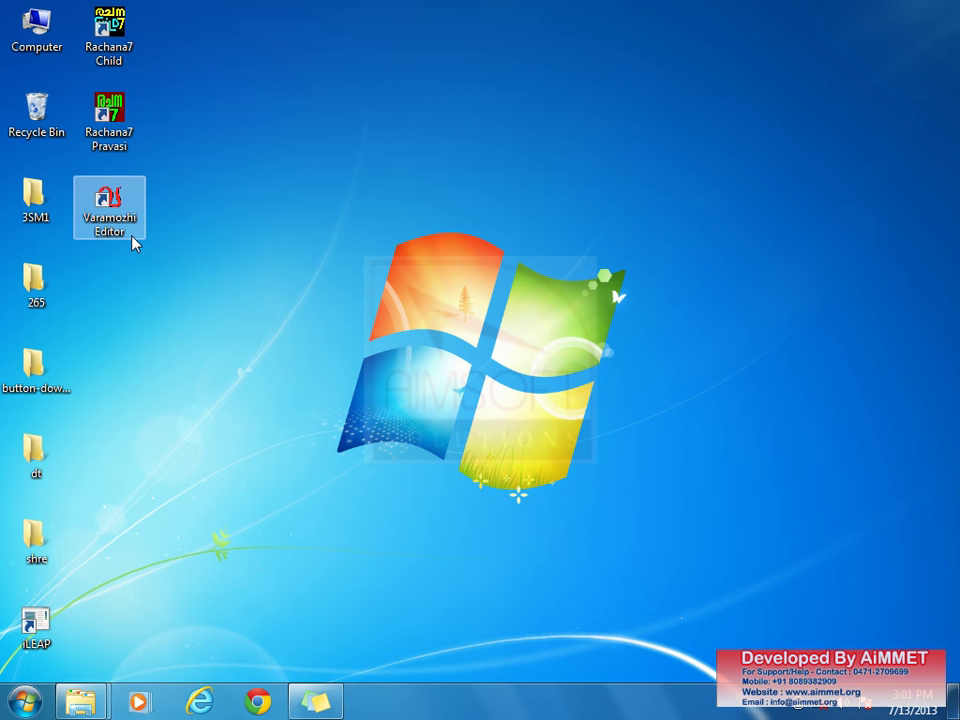
click(22, 702)
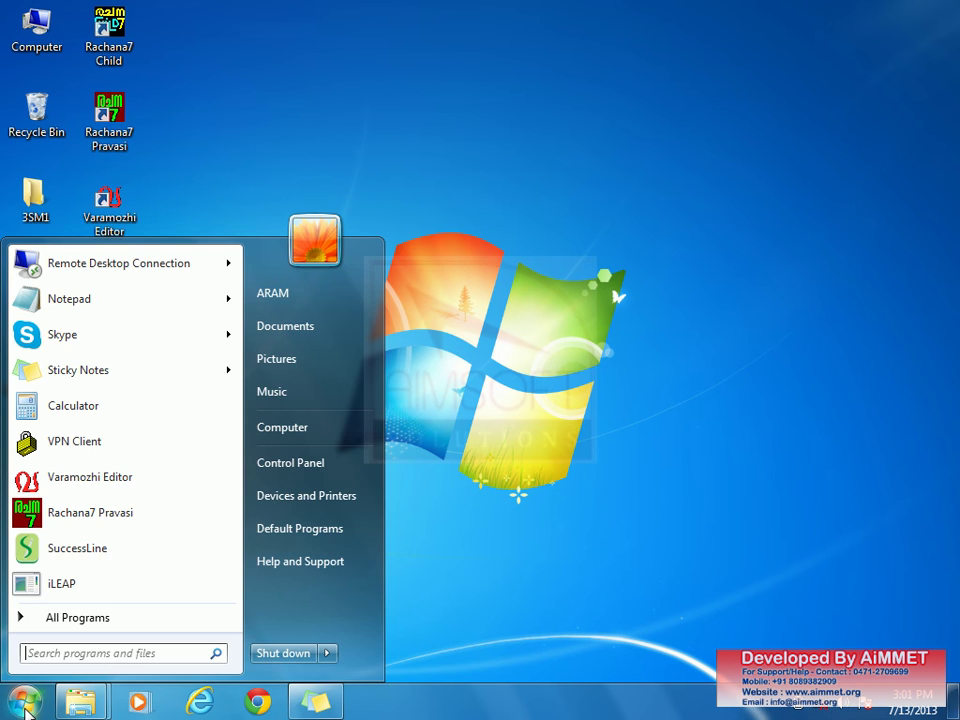
click(94, 625)
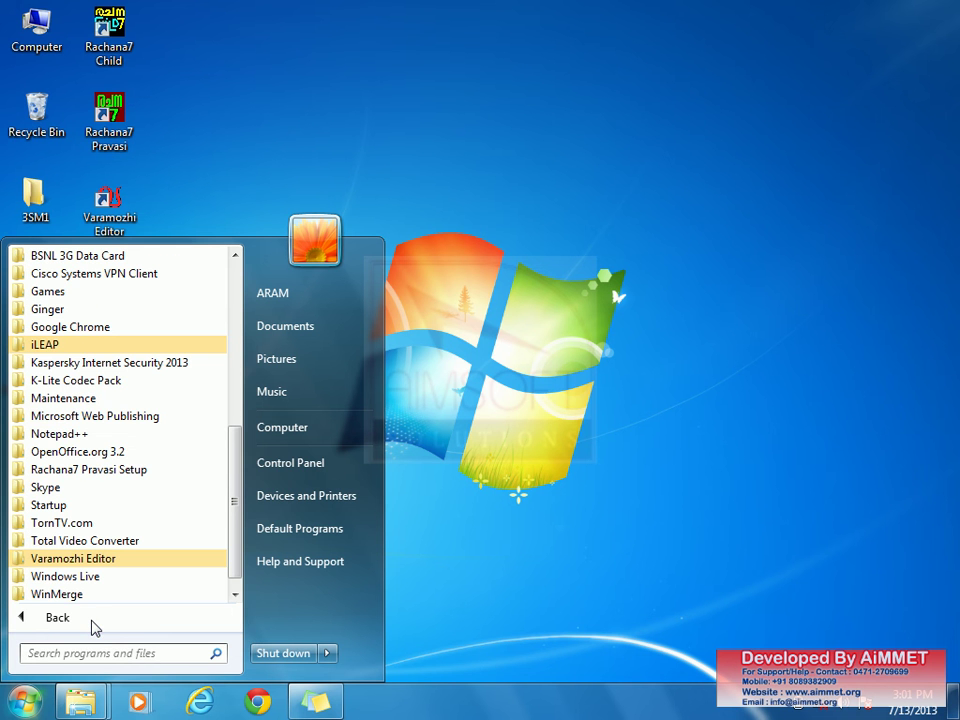
click(86, 561)
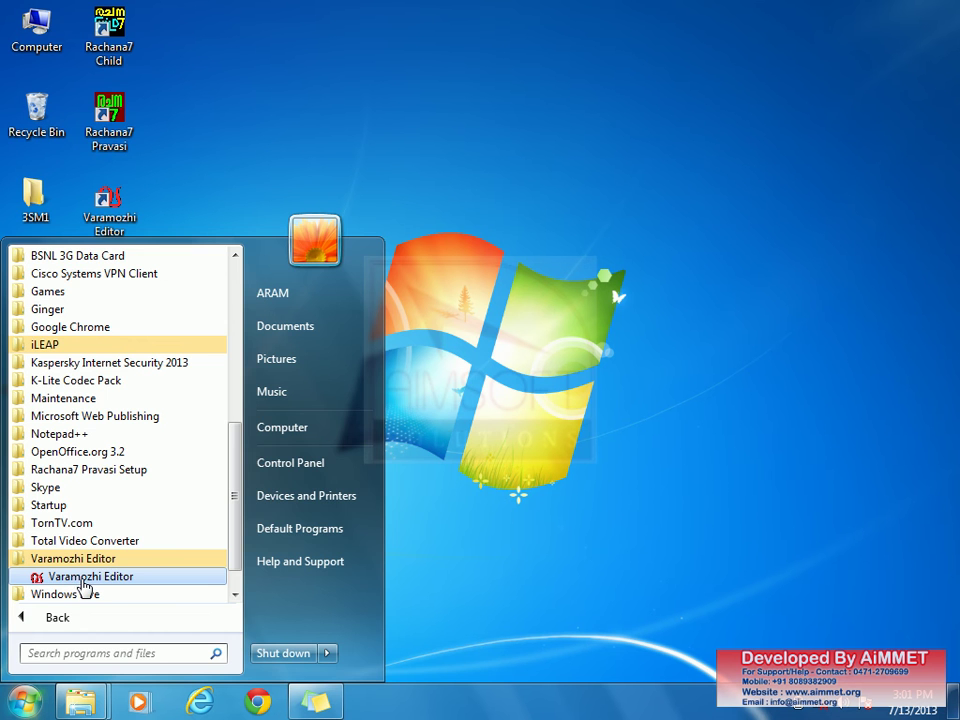
click(84, 580)
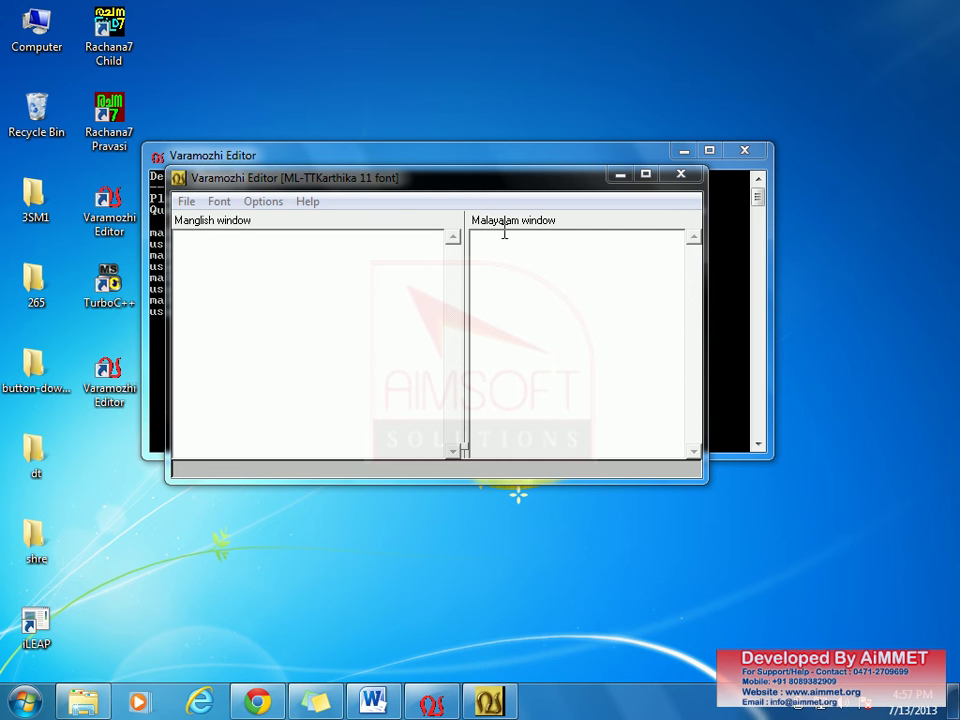
Enter "aim tutorils" in the Manglish window to try the transliteration, and clear the text again.
click(236, 281)
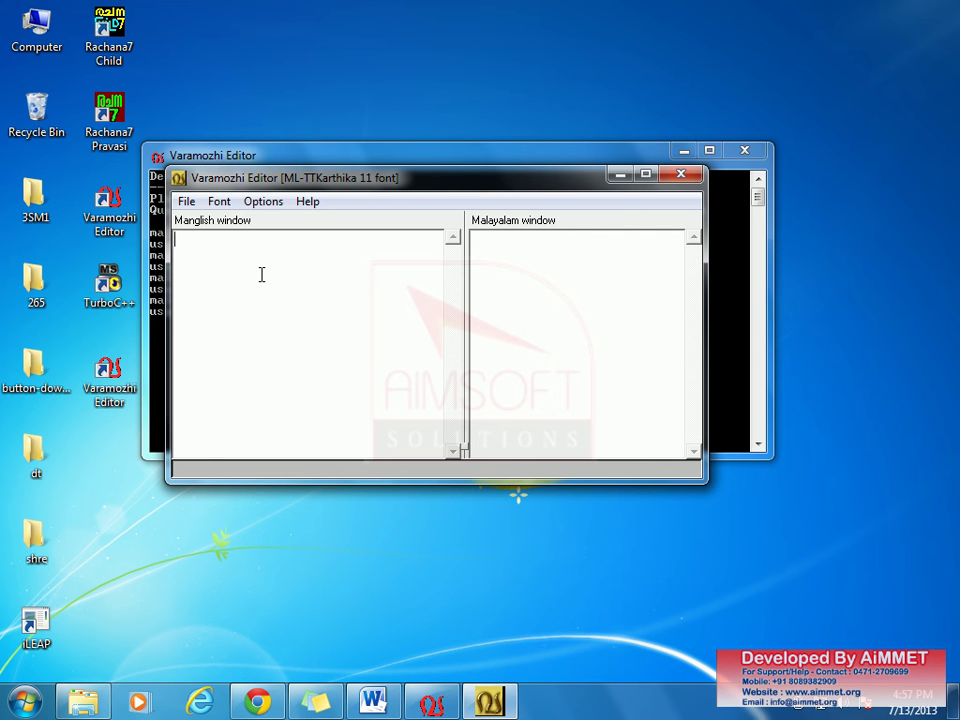
text(aim tutorils)
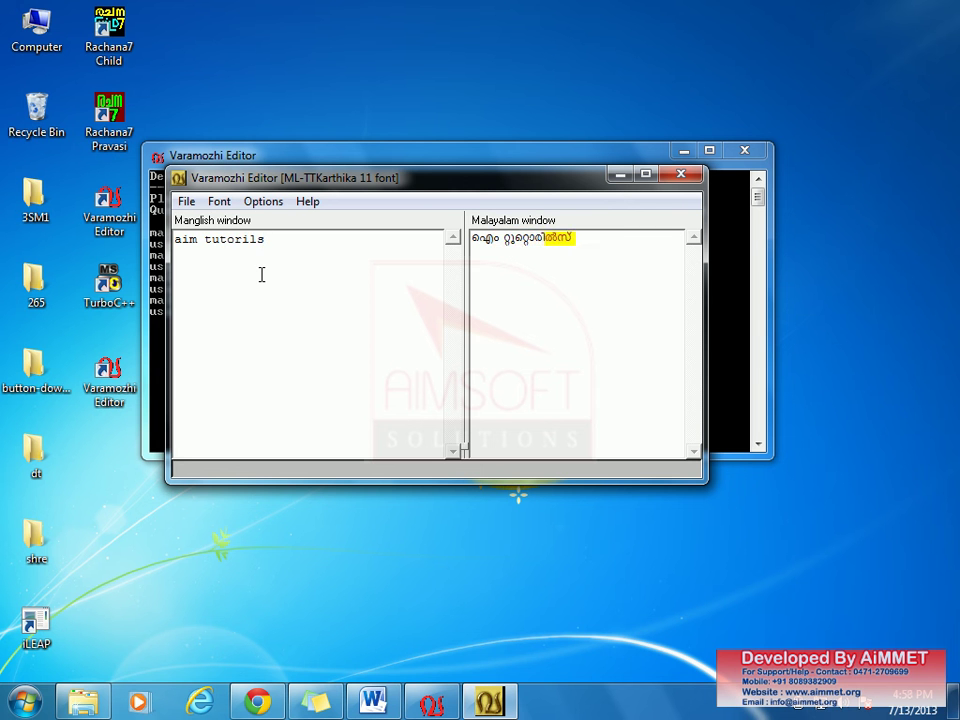
key(BackSpace)
key(BackSpace)
key(BackSpace)
key(BackSpace)
key(BackSpace)
key(BackSpace)
key(BackSpace)
key(BackSpace)
key(BackSpace)
key(BackSpace)
key(BackSpace)
key(BackSpace)
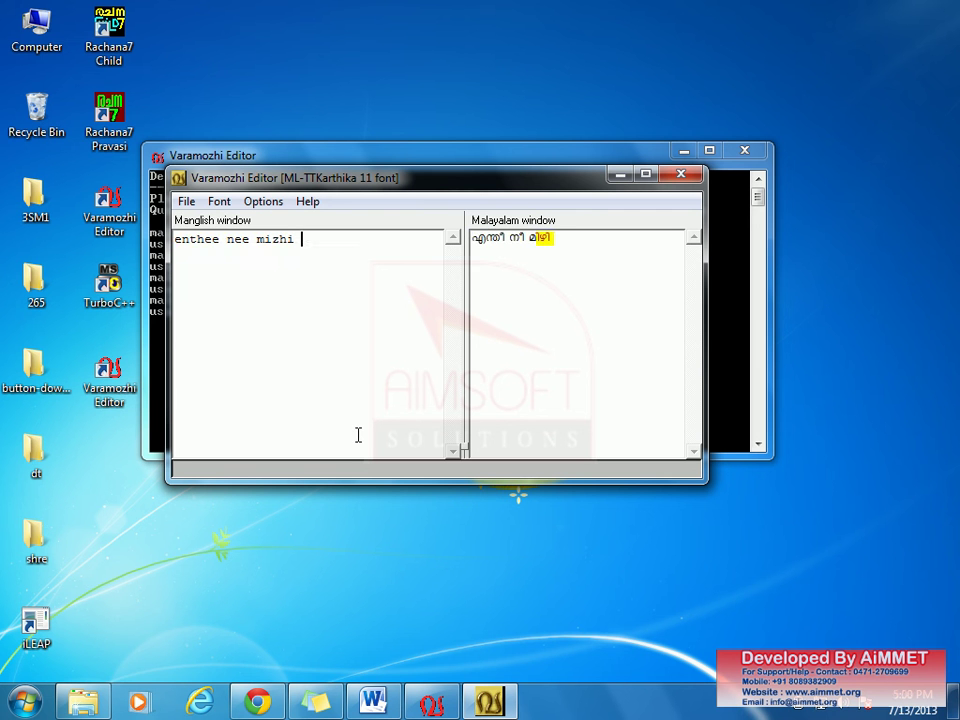
Remove the trailing space after "enthee nee mizhi" in the Manglish window and copy the converted line from the Malayalam window.
key(BackSpace)
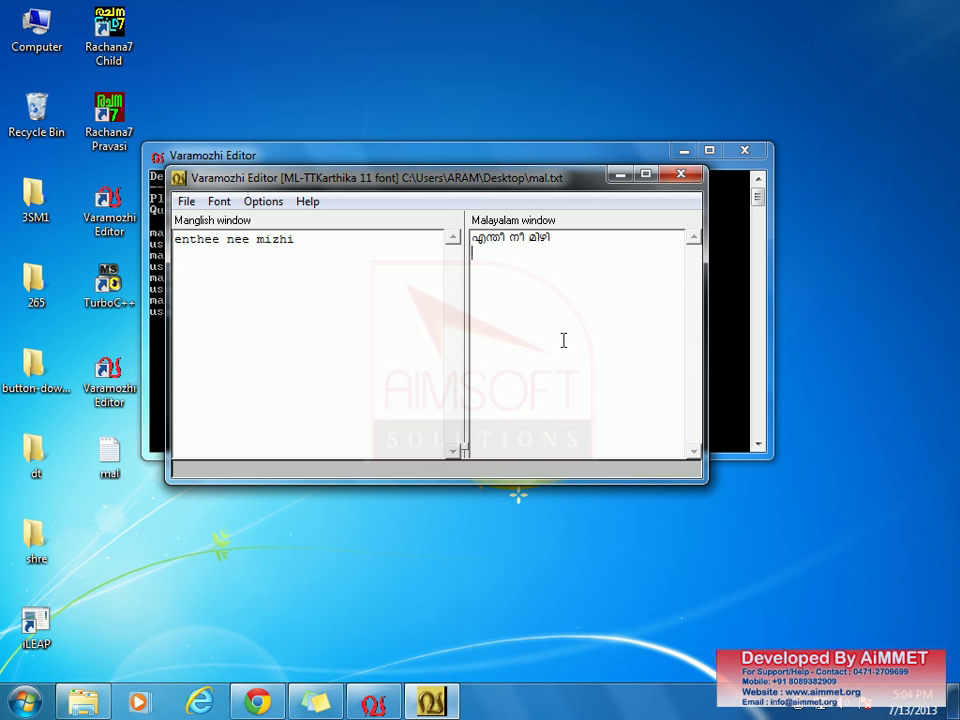
drag(553, 242, 472, 240)
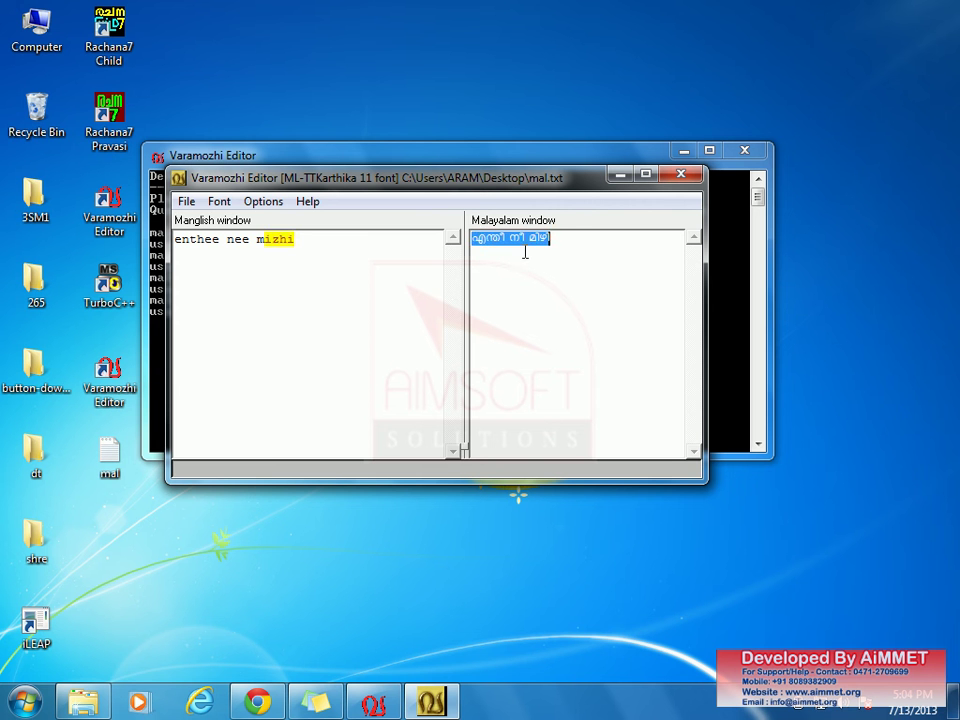
right_click(508, 240)
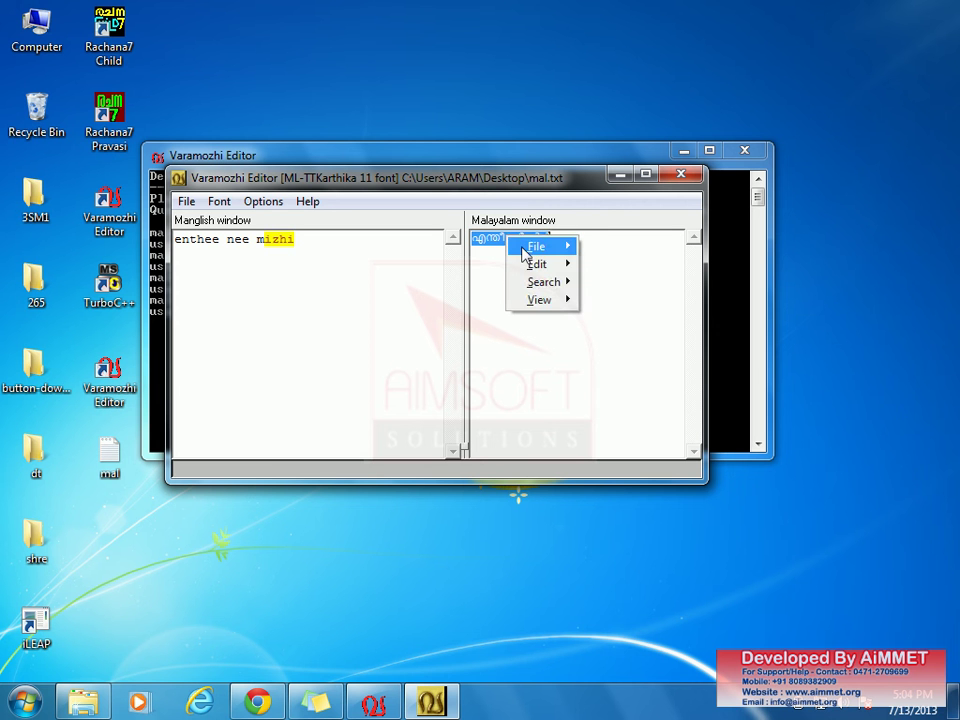
mouse_move(530, 266)
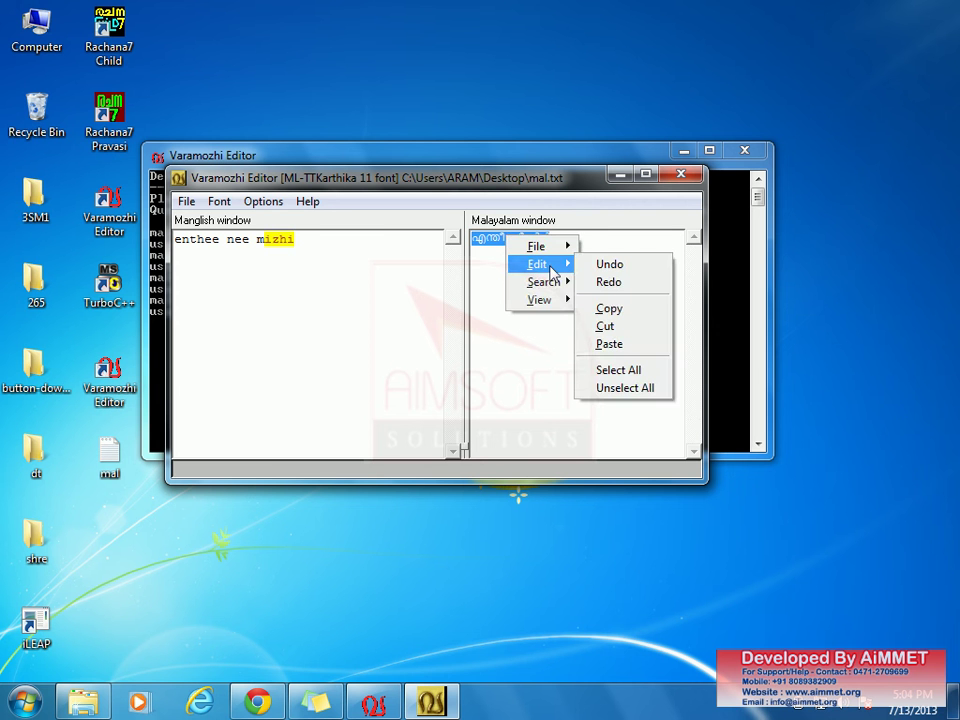
click(610, 310)
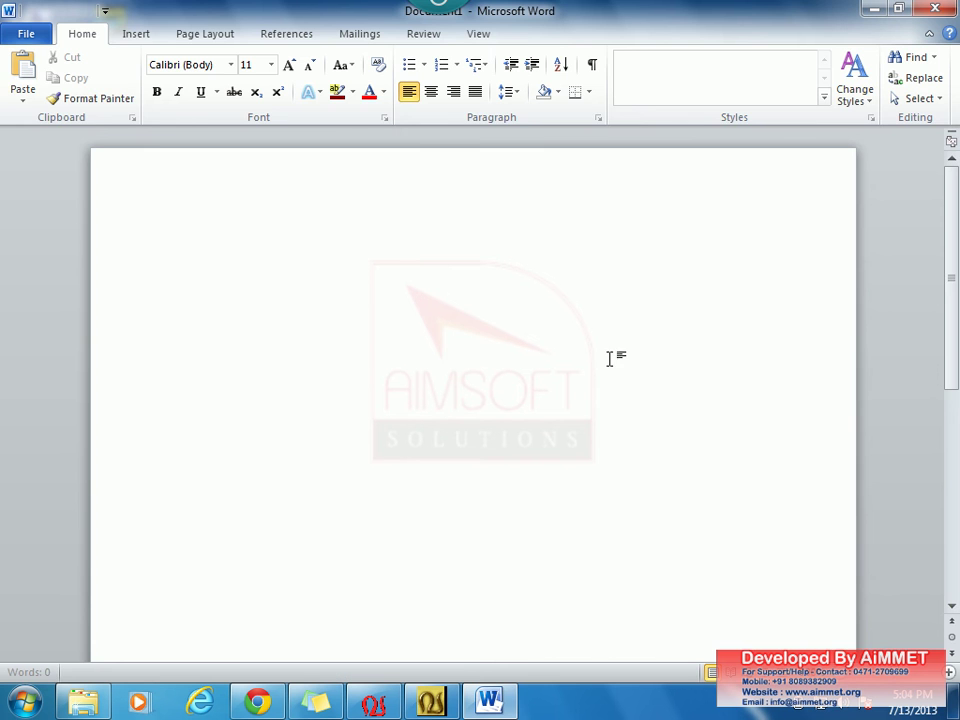
Paste the copied line as text only into the blank Word document and set its font to ML-TTKarthika.
right_click(221, 246)
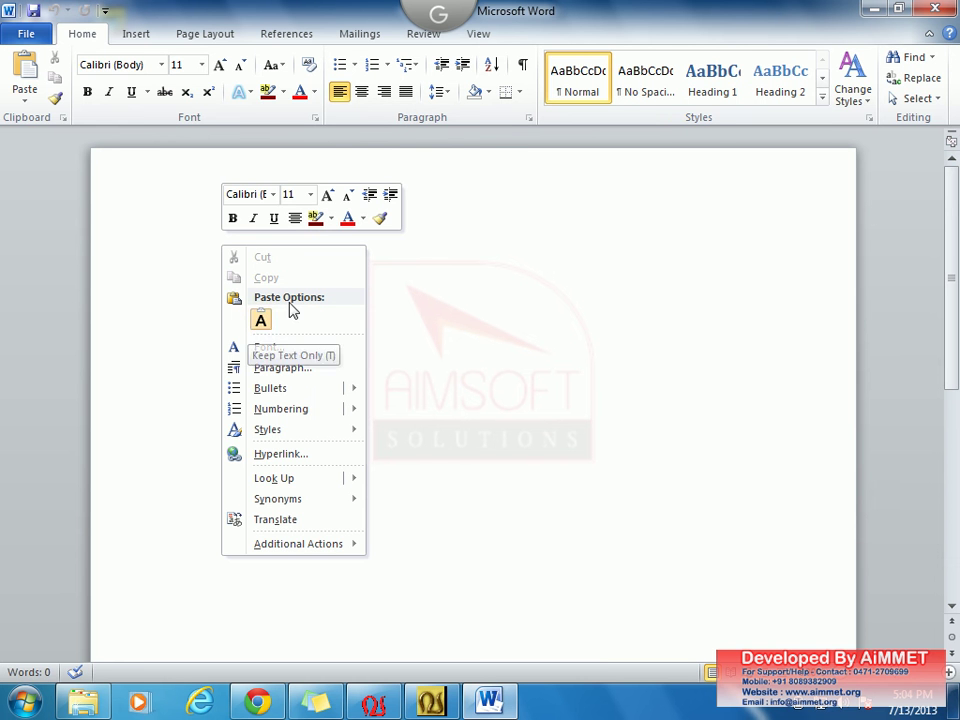
click(261, 319)
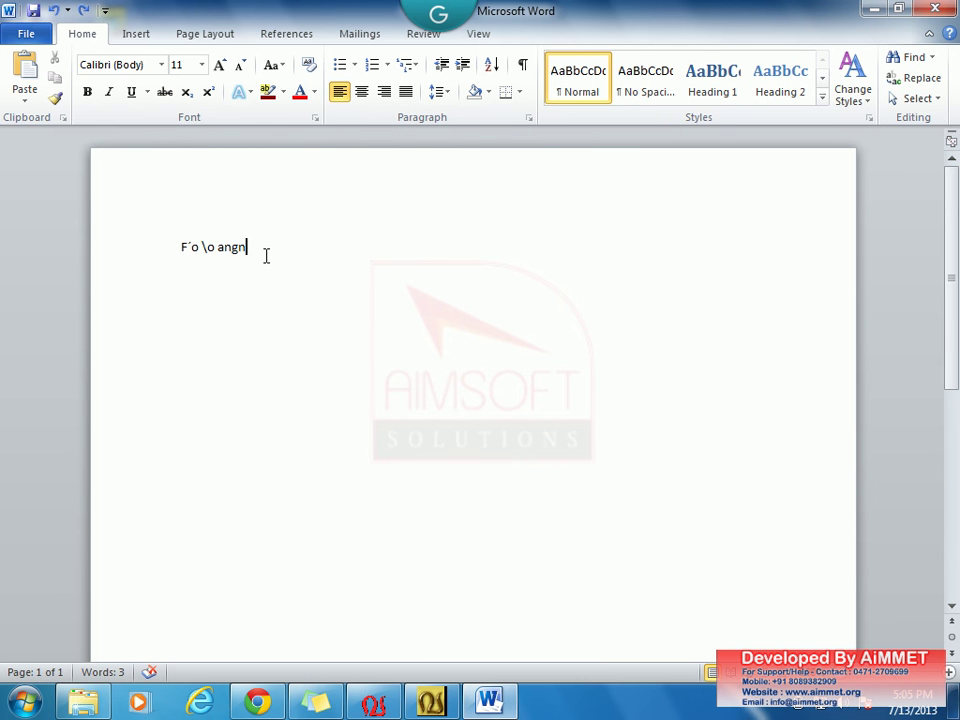
drag(257, 255, 174, 246)
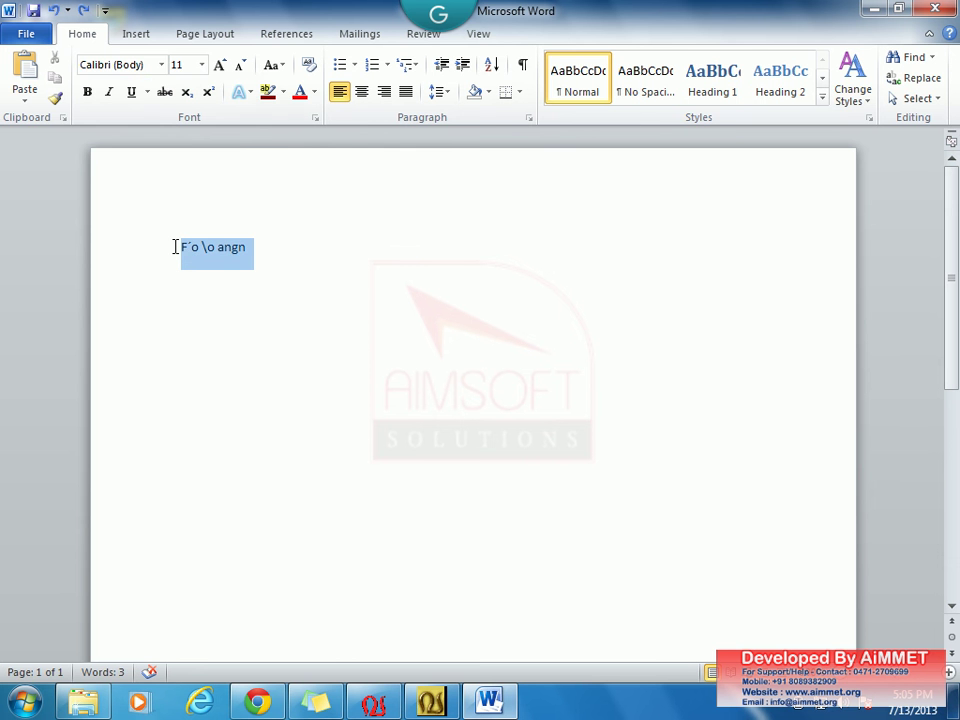
click(161, 65)
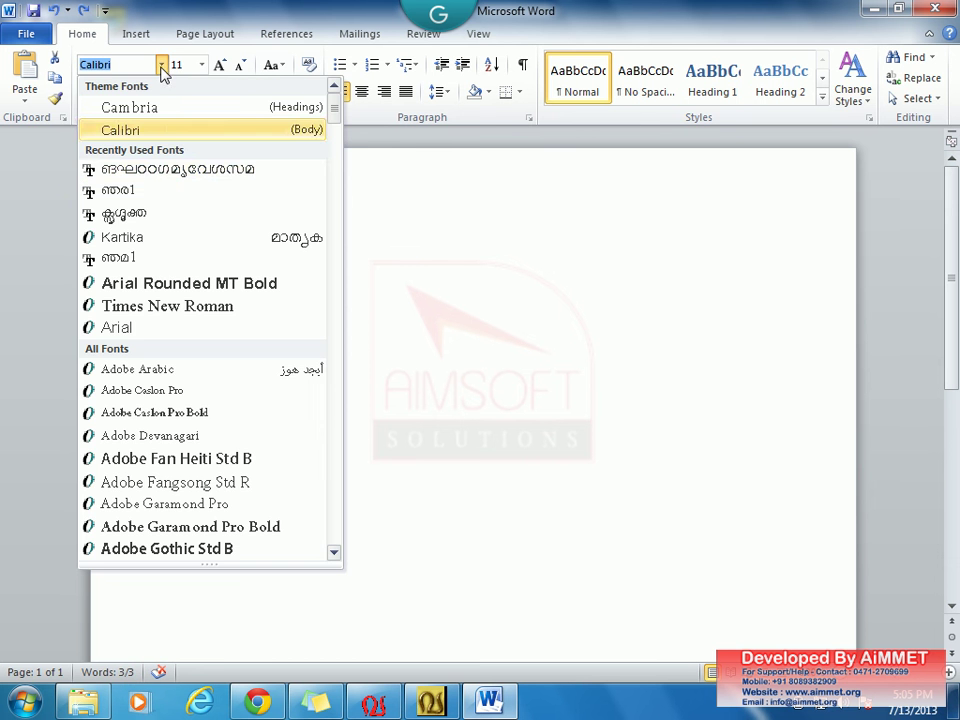
click(181, 172)
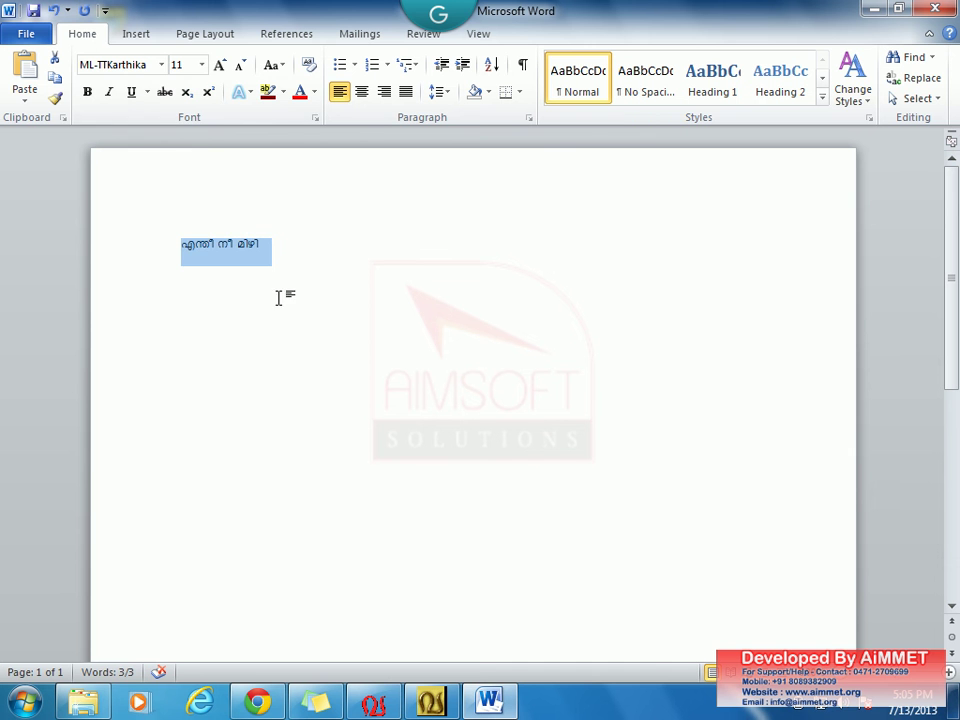
Set the pasted Malayalam line to font size 20 and apply the red font colour.
click(201, 65)
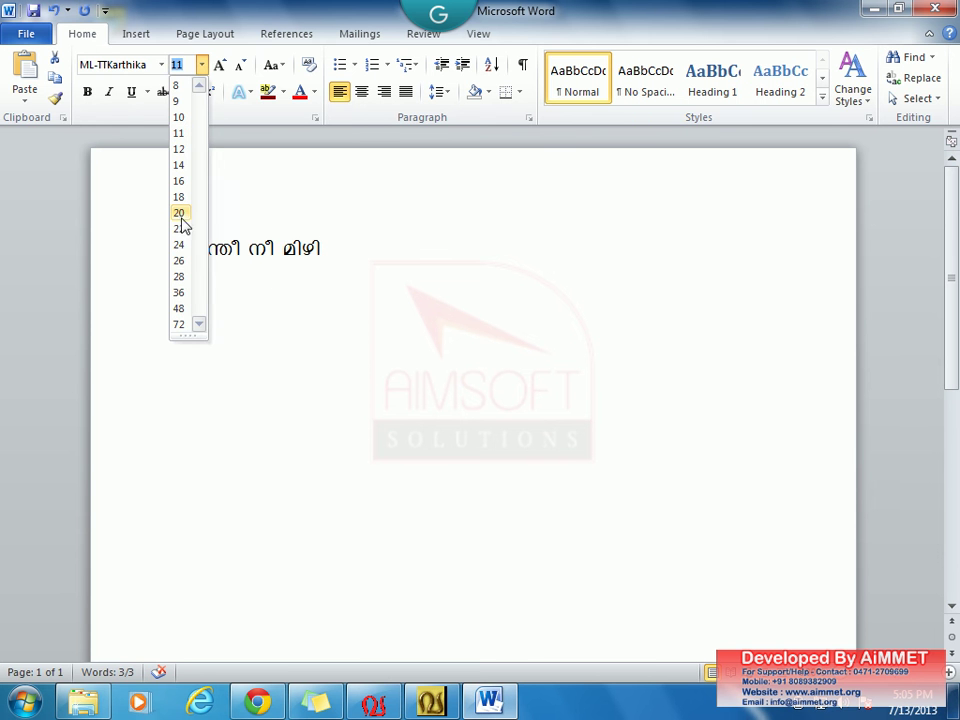
click(181, 213)
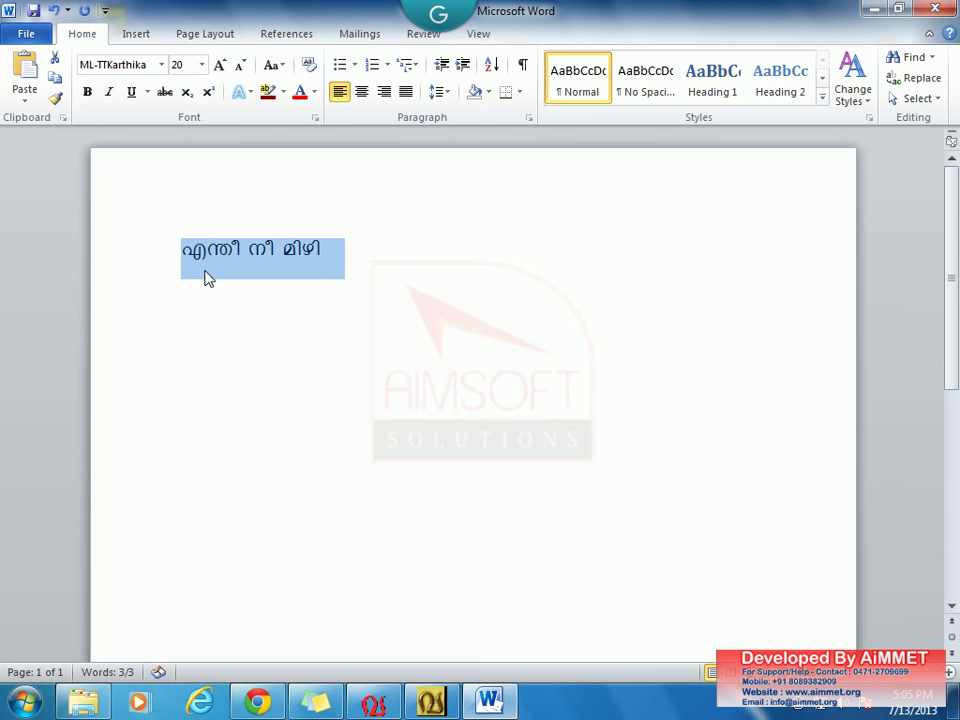
click(300, 94)
click(328, 264)
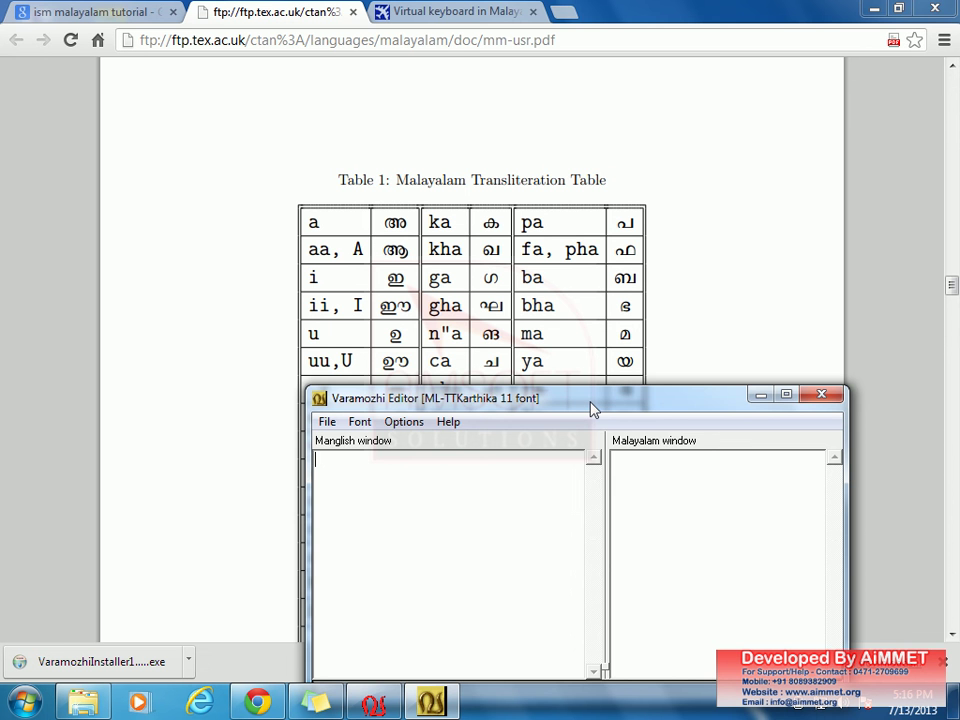
Move the Varamozhi Editor window aside and examine the Malayalam Transliteration Table in mm-usr.pdf in the browser.
drag(592, 410, 729, 495)
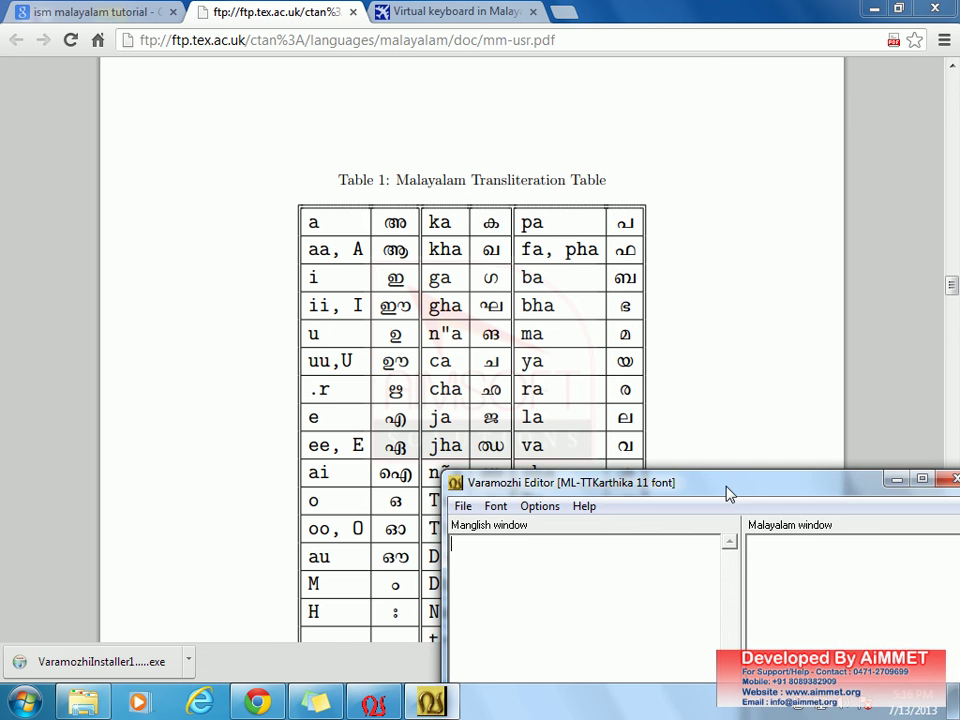
click(718, 293)
scroll(718, 293, down, 2)
click(430, 702)
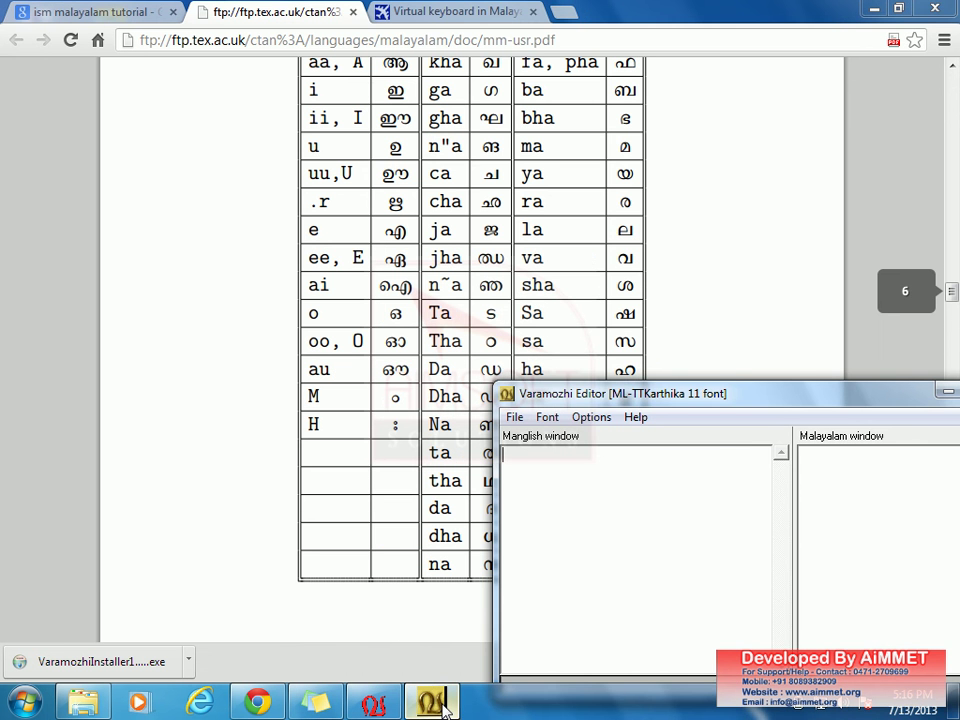
click(747, 272)
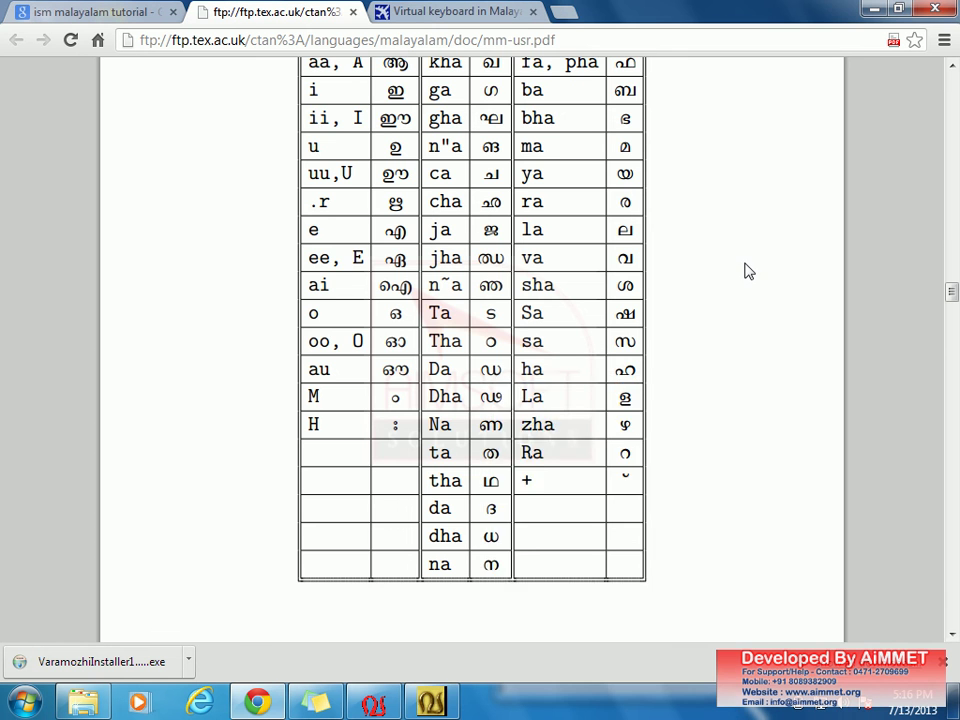
scroll(747, 272, up, 1)
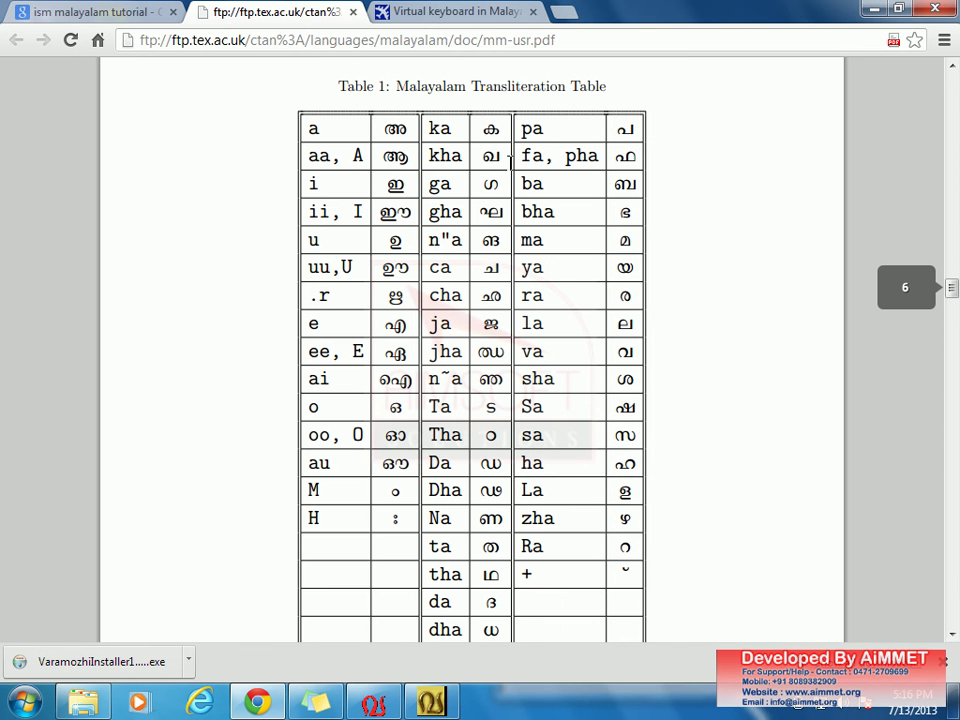
Switch to Varamozhi Editor, place it over the lower part of the table, and try "a" and "A" in the Manglish window, clearing each.
click(430, 702)
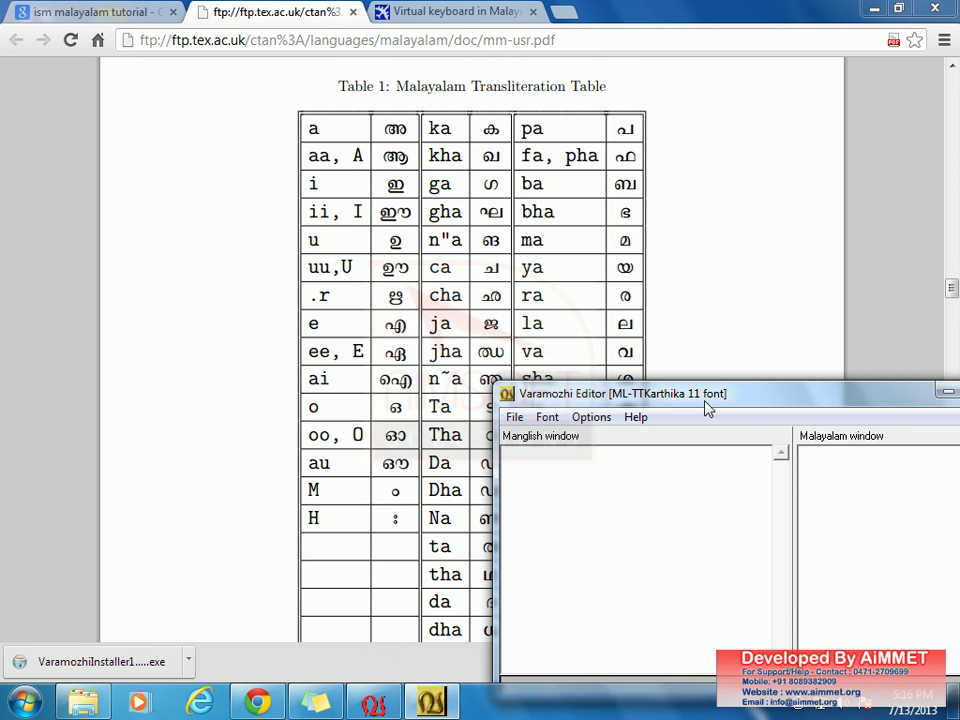
text(a)
drag(843, 401, 696, 411)
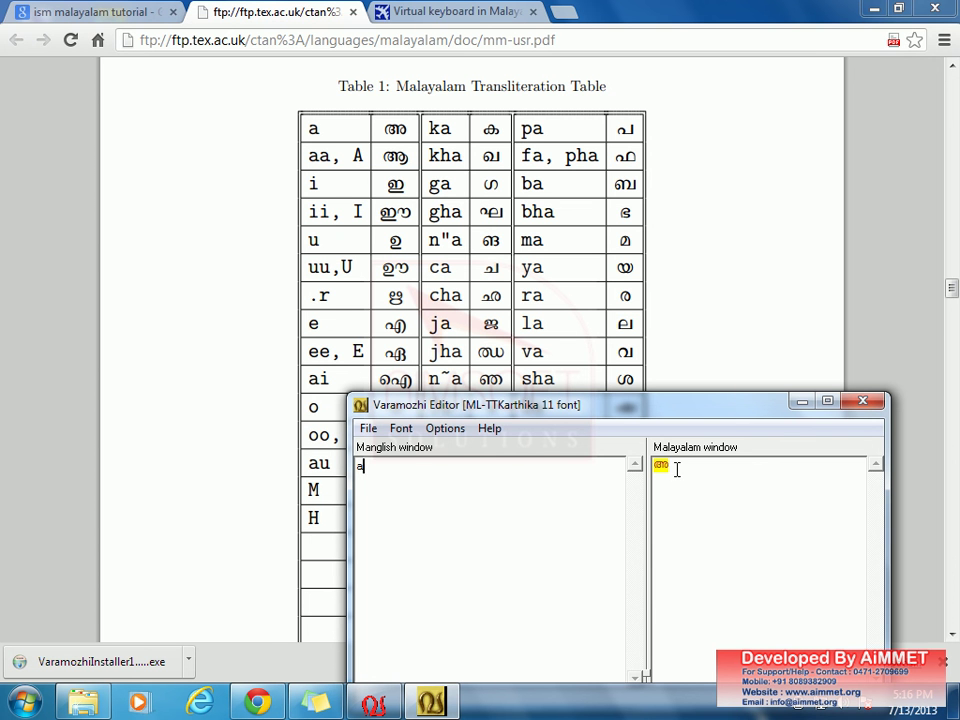
key(BackSpace)
text(A)
key(BackSpace)
Try "pha" and "aA" in the Manglish window, clearing each, and enter "ba".
text(pha)
key(BackSpace)
key(BackSpace)
key(BackSpace)
text(aA)
key(BackSpace)
key(BackSpace)
text(ba)
Return to the browser and review the key combinations listed in the Malayalam Transliteration Table.
click(595, 317)
scroll(575, 316, up, 2)
scroll(575, 316, down, 2)
scroll(573, 332, up, 4)
scroll(560, 380, down, 4)
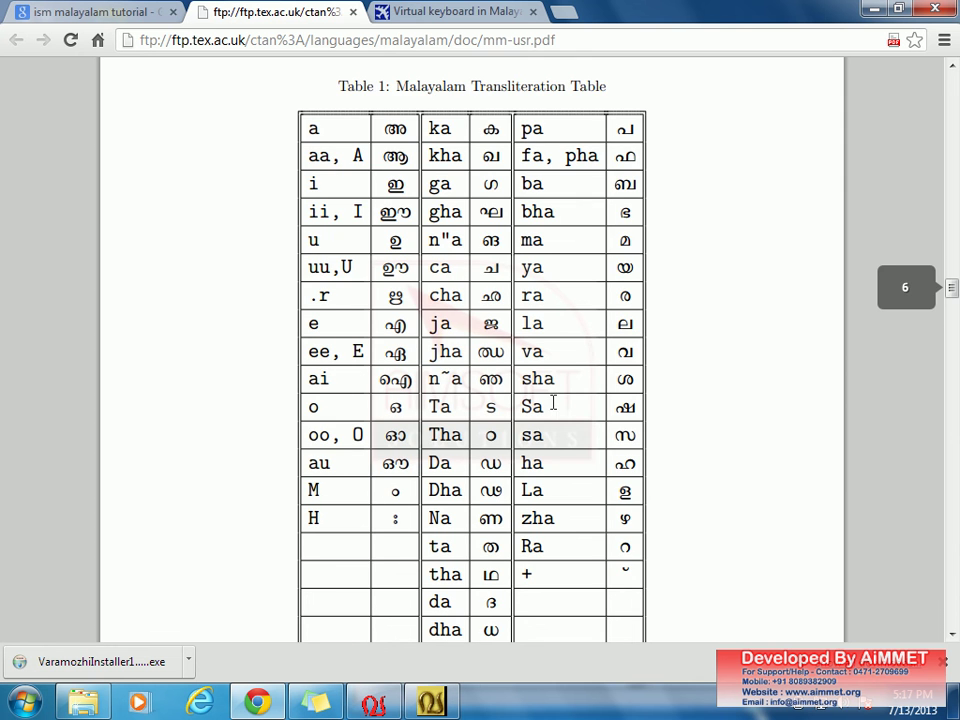